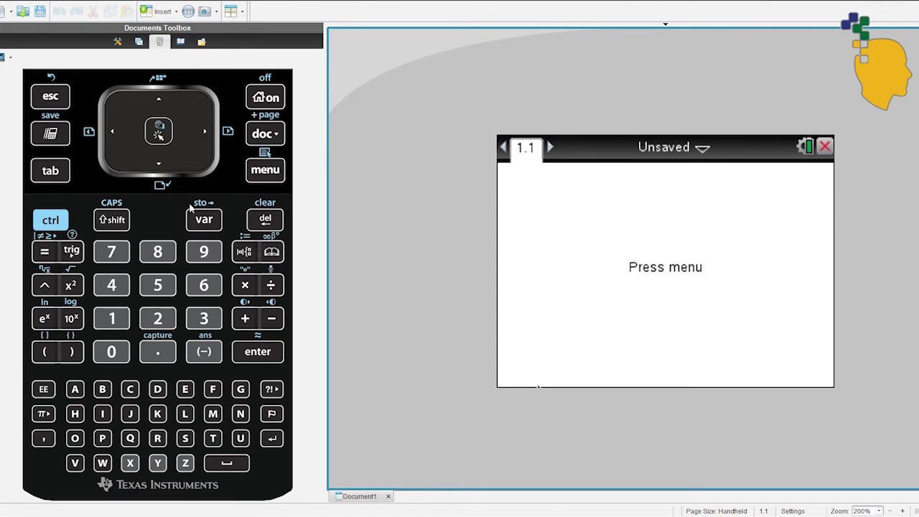
- Insert a Graphs page and graph f1(x)=x²+3x−10 using the on-screen keypad
key(ctrl+m)
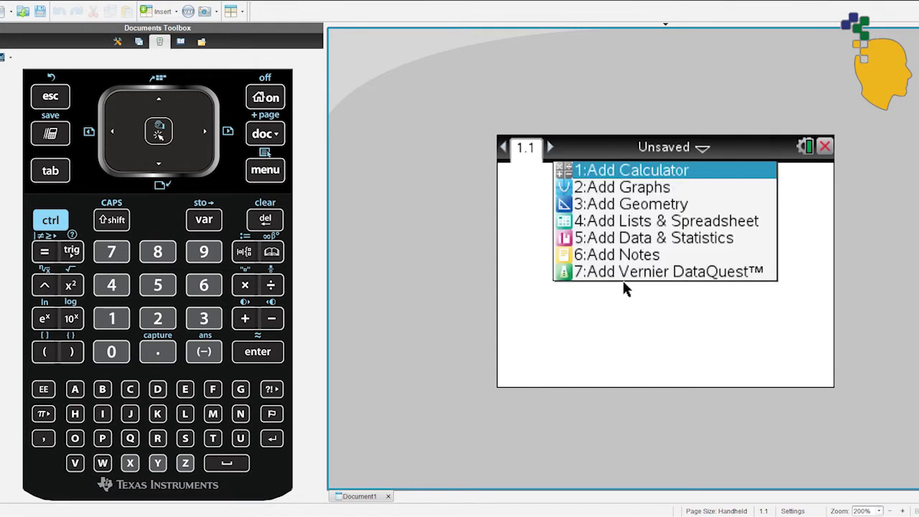
click(641, 188)
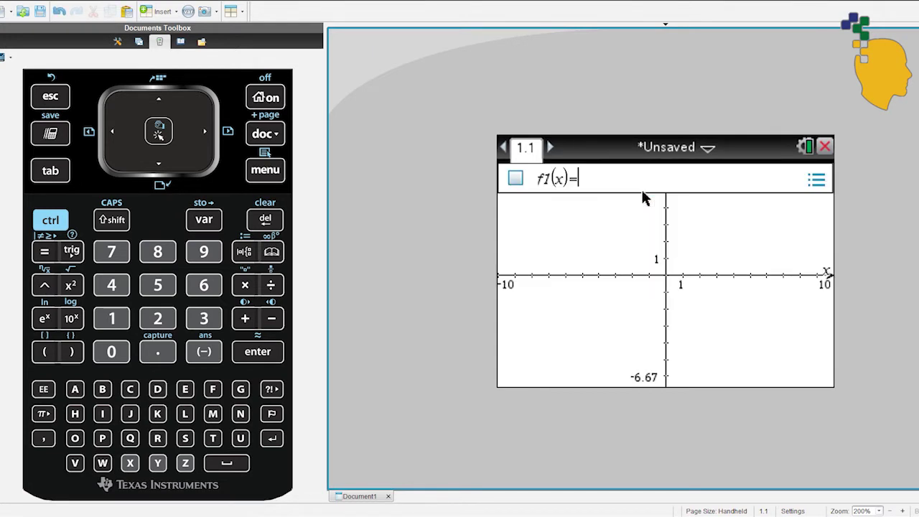
click(135, 463)
click(71, 286)
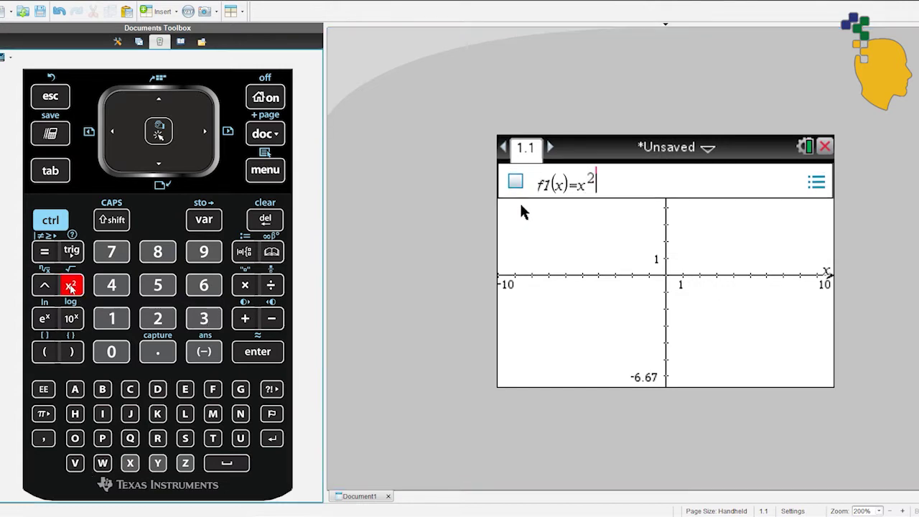
click(246, 320)
click(209, 318)
click(130, 463)
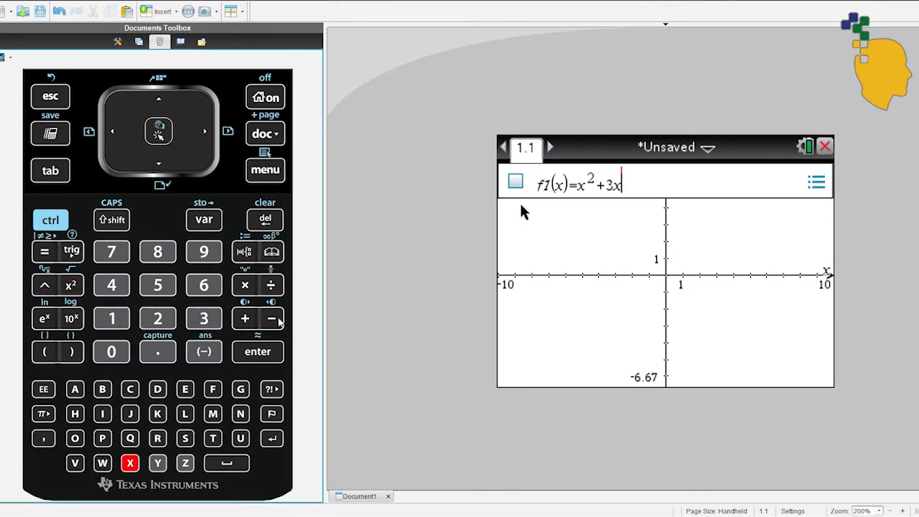
click(273, 320)
click(114, 320)
click(115, 351)
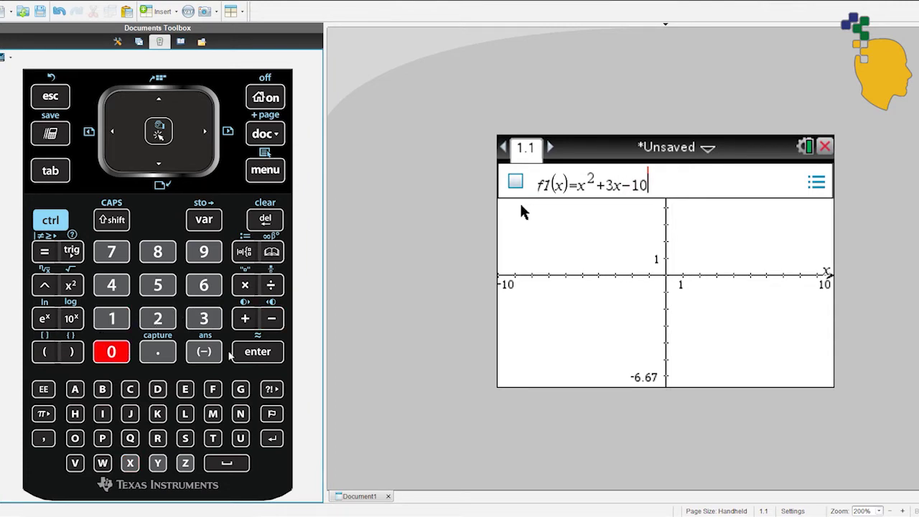
click(257, 359)
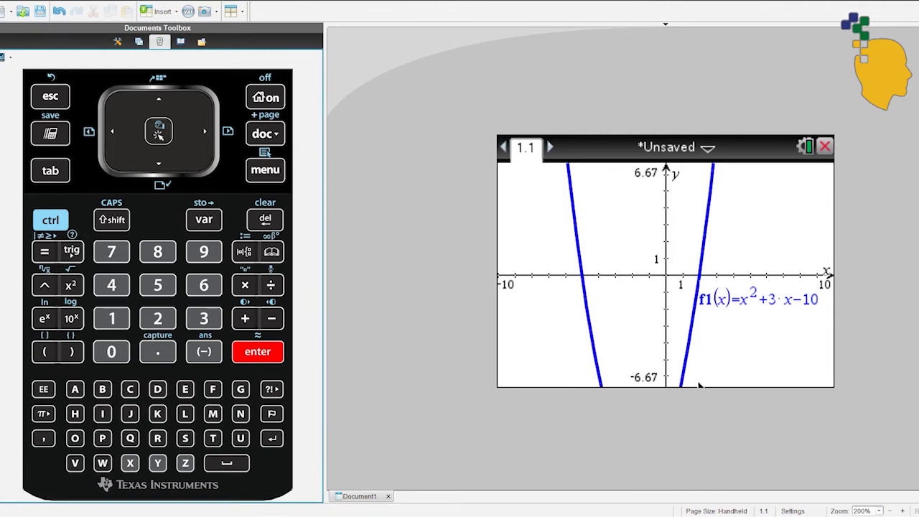
- Replace the -6.67 y-axis minimum with -15
right_click(644, 378)
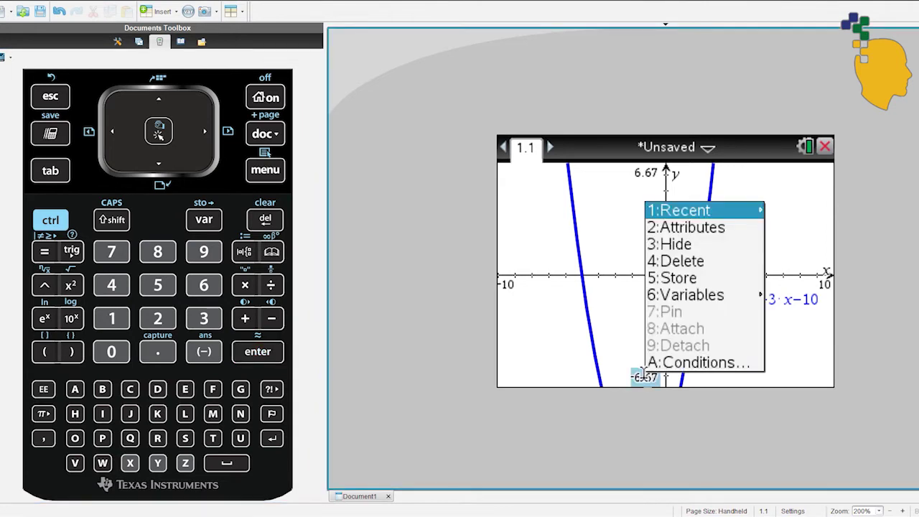
double_click(643, 372)
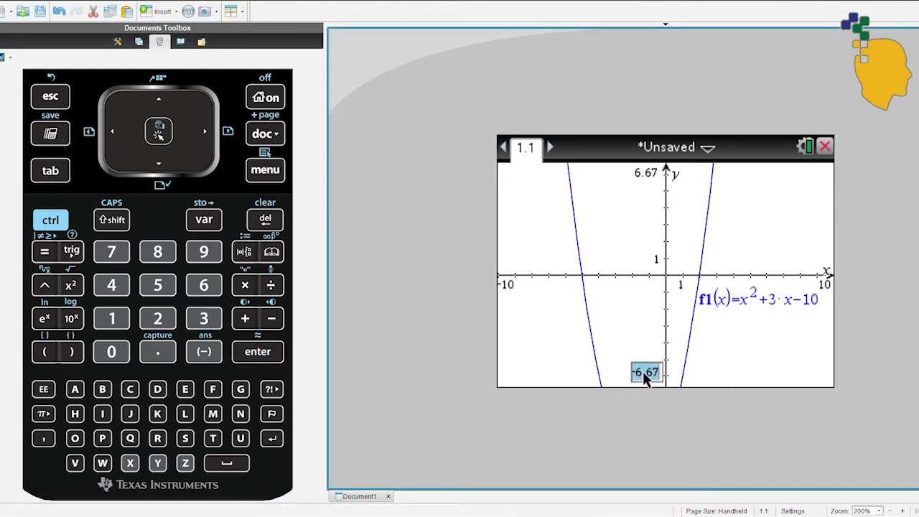
key(End)
key(BackSpace)
text(-1)
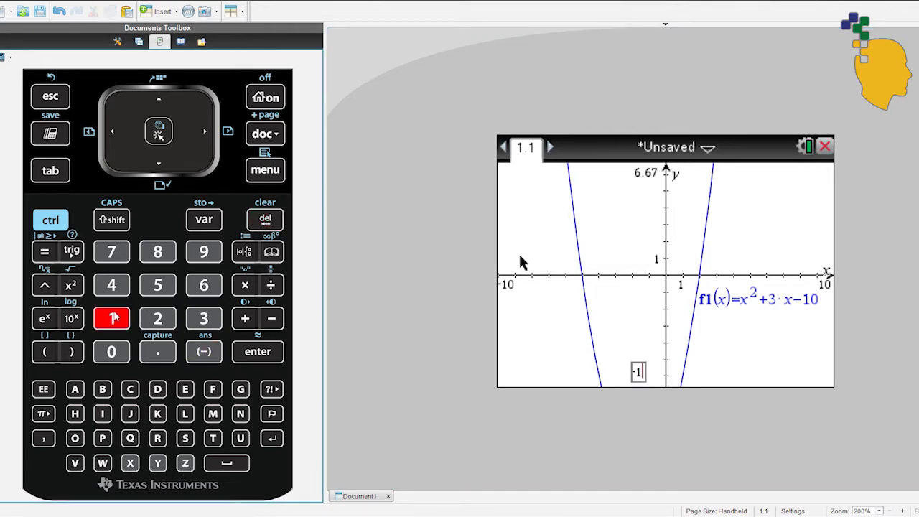
click(158, 285)
click(251, 357)
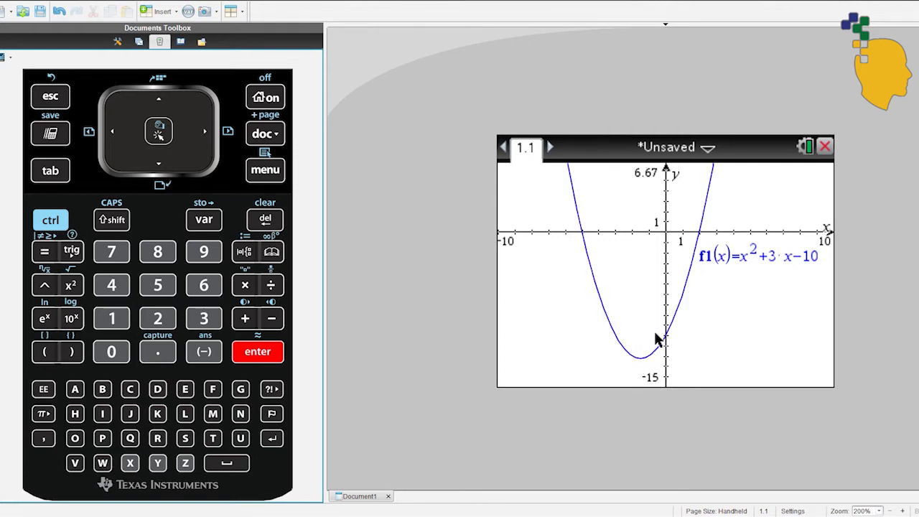
- Run Analyze Graph > Minimum with bounds around the vertex to label (-1.5, -12.3)
click(272, 171)
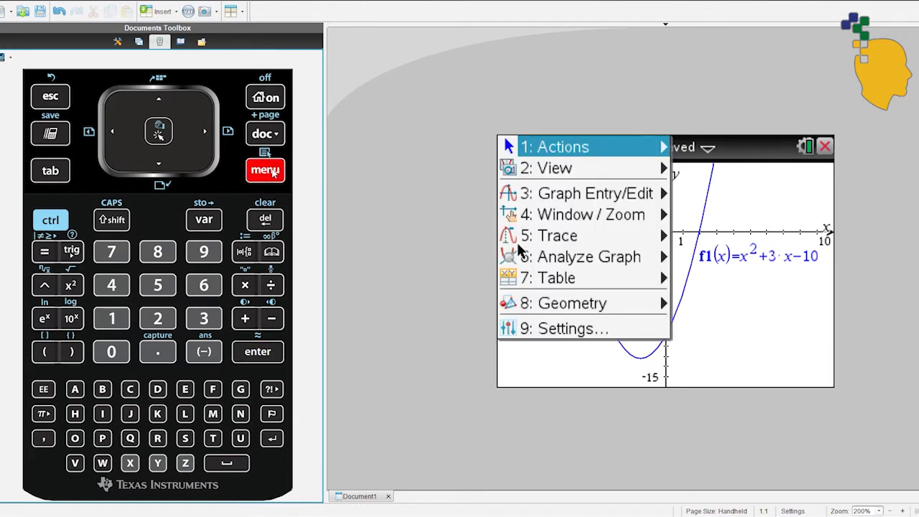
click(655, 259)
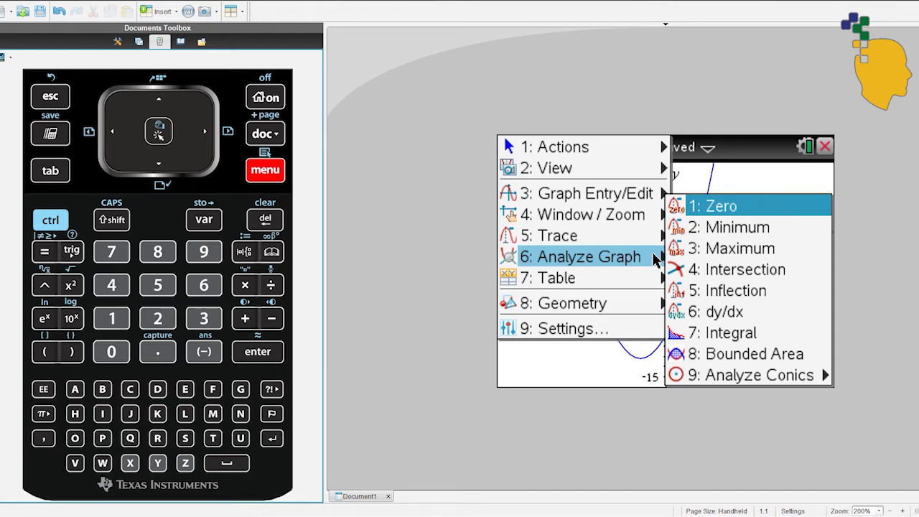
click(732, 229)
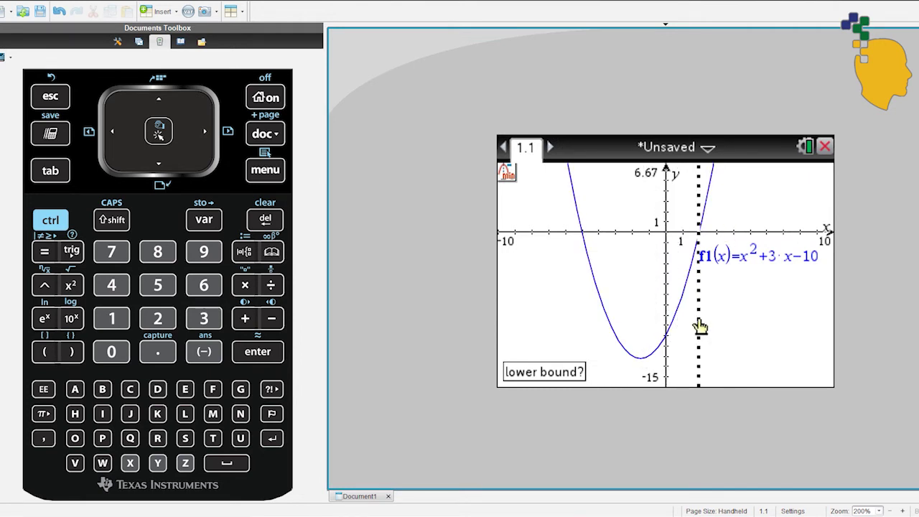
click(608, 344)
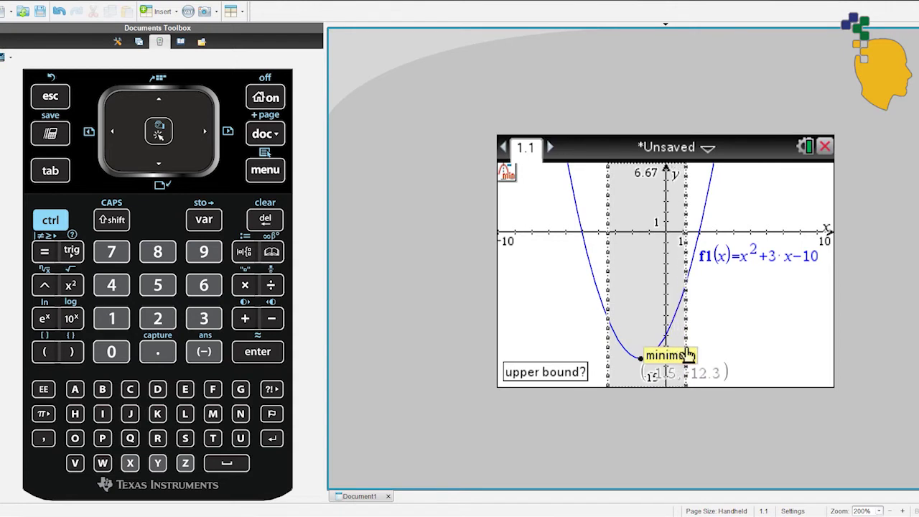
click(686, 354)
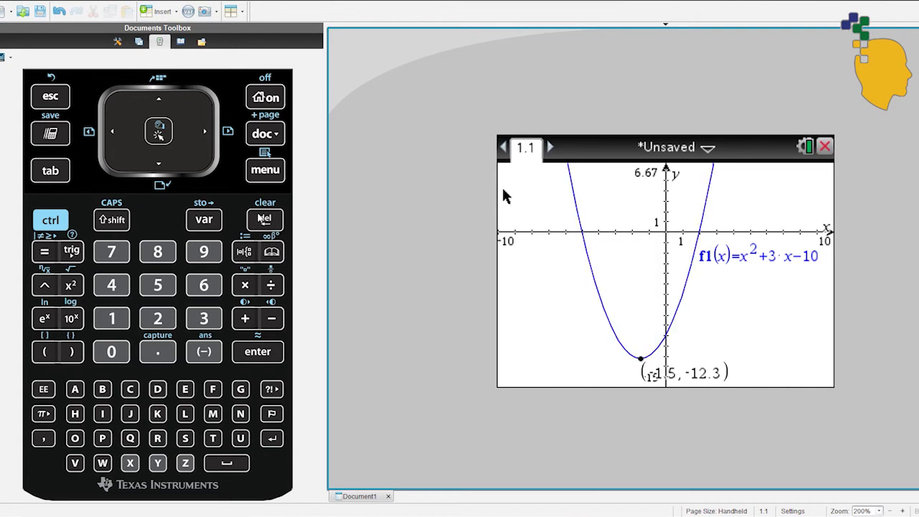
- Start Graph Trace on f1 and jump to x = 0, showing (0, -10)
click(253, 177)
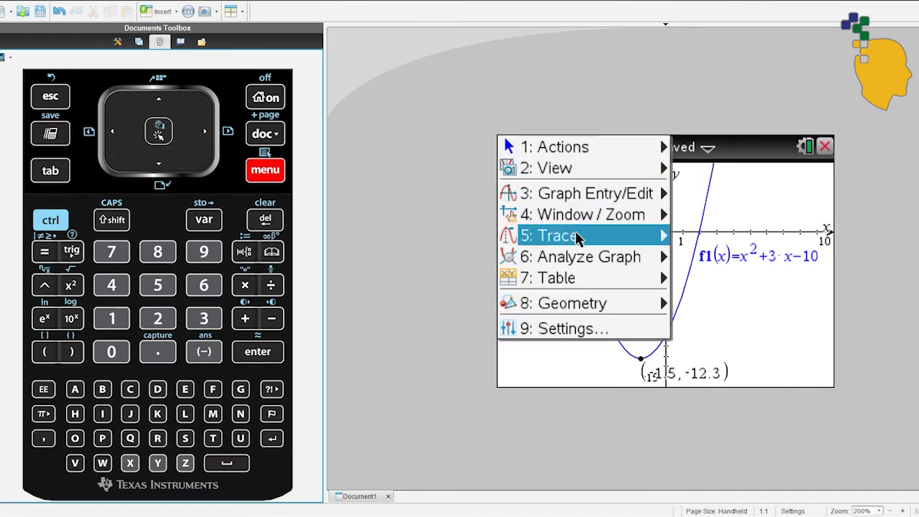
mouse_move(577, 239)
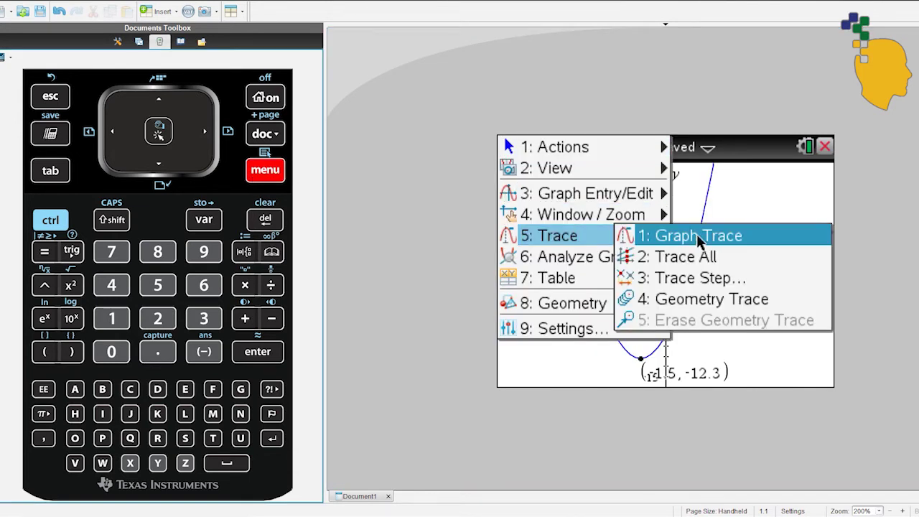
click(671, 237)
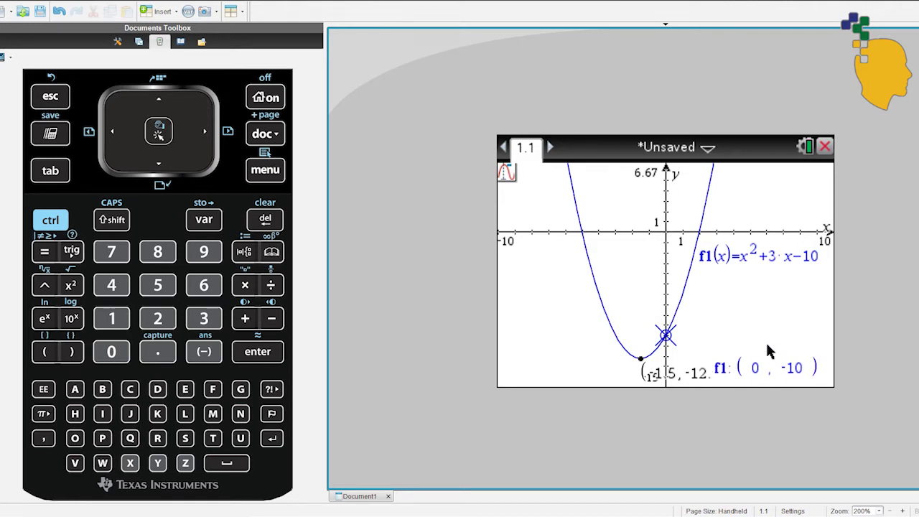
click(106, 356)
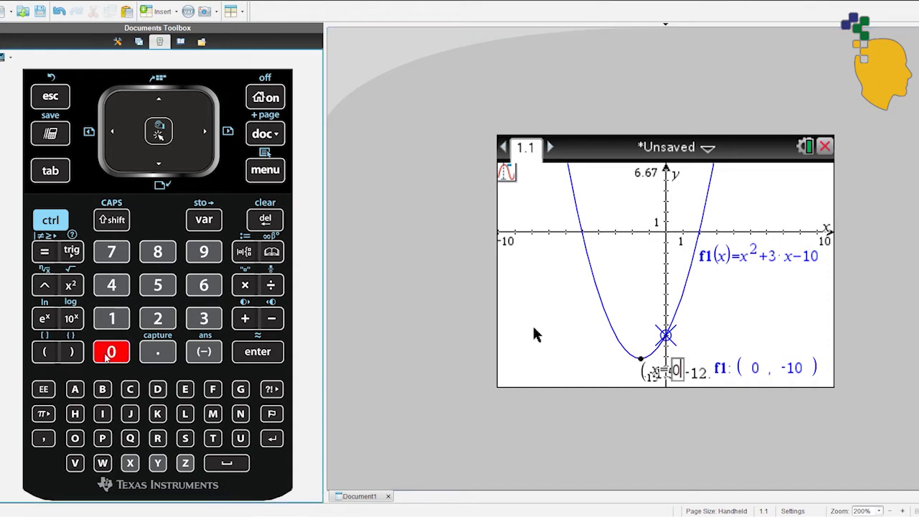
click(273, 355)
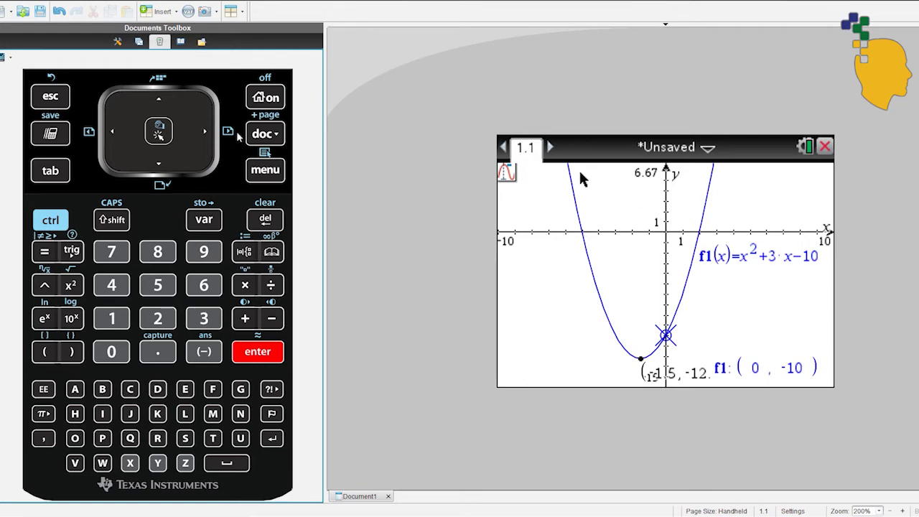
- Run Analyze Graph > Zero with bounds around x = -5 to label (-5, 0)
click(254, 169)
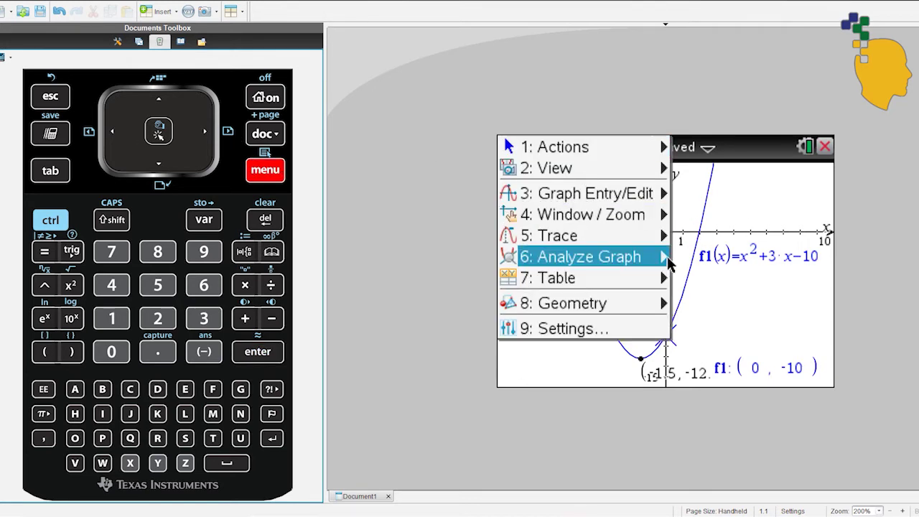
mouse_move(588, 256)
click(828, 207)
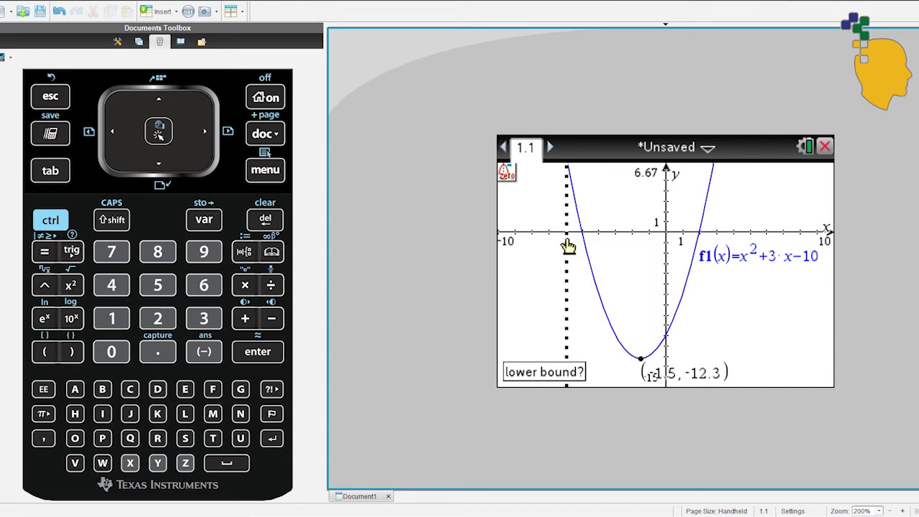
click(567, 246)
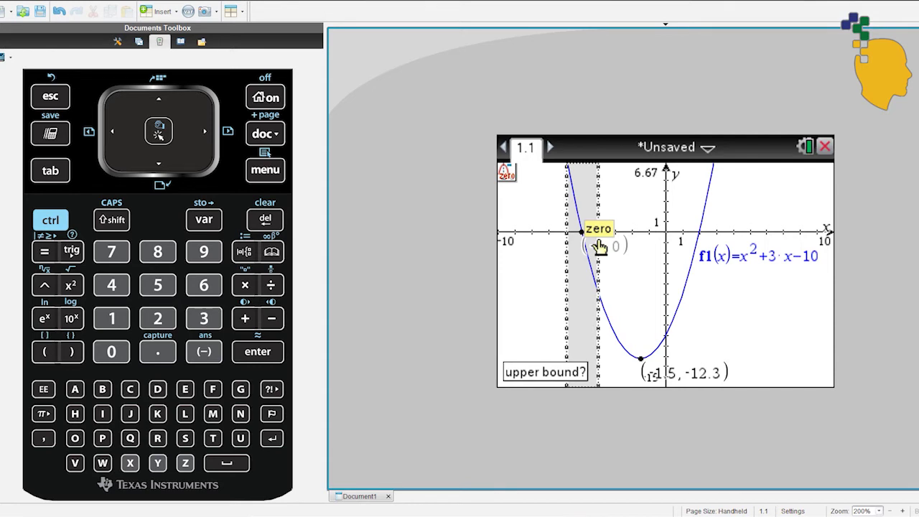
click(597, 244)
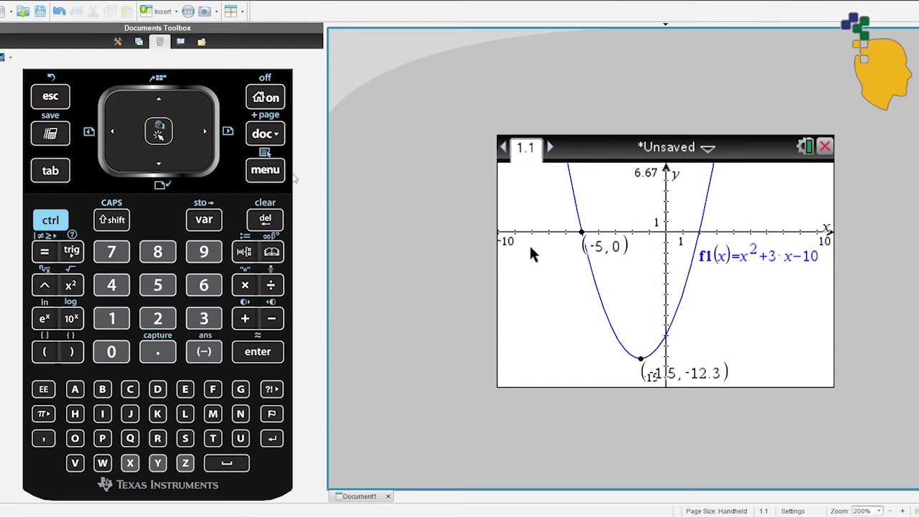
click(277, 172)
- Run Analyze Graph > Zero with bounds around x = 2 to label (2, 0)
mouse_move(597, 252)
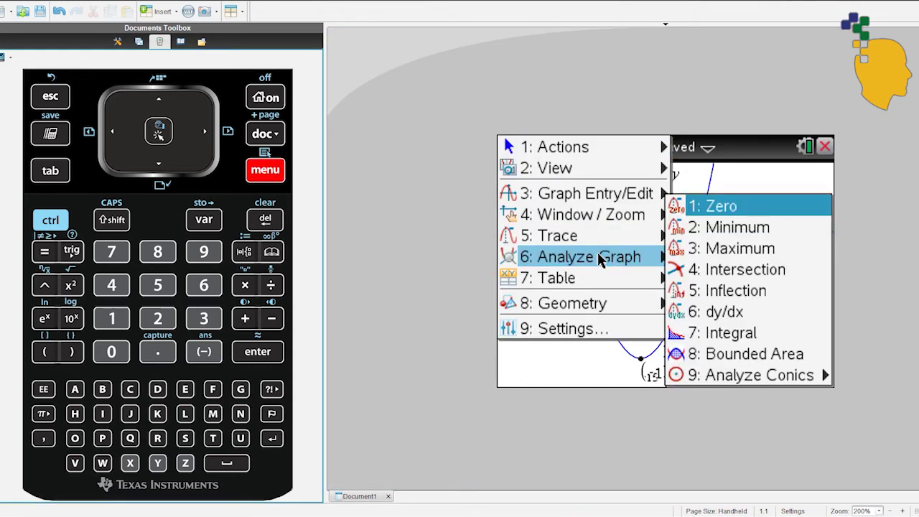
click(785, 206)
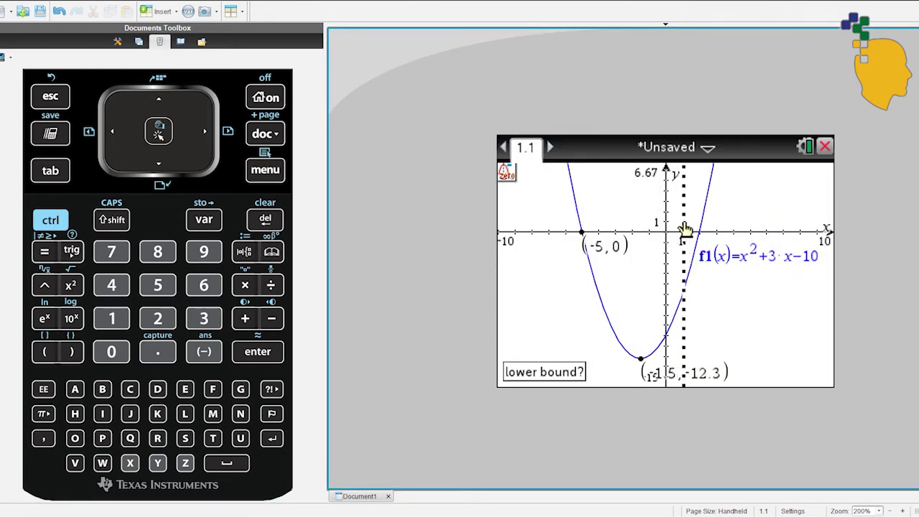
click(685, 230)
click(727, 228)
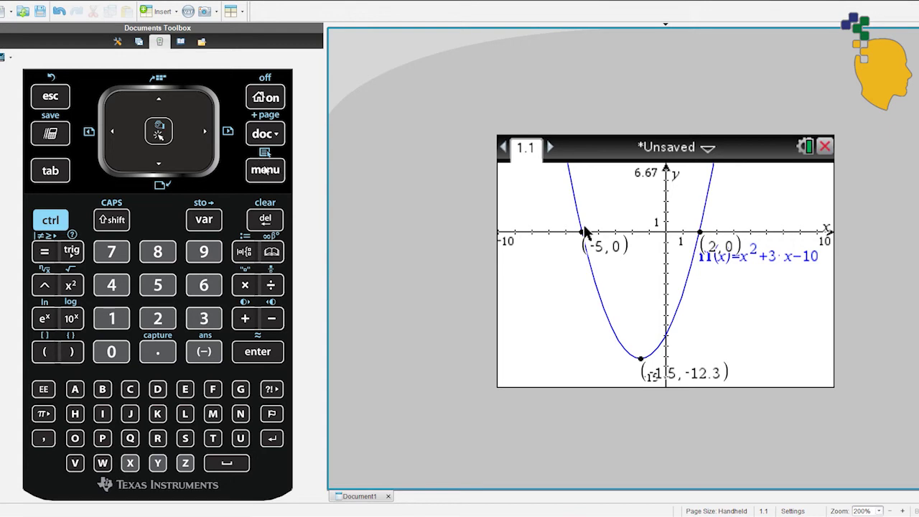
click(265, 170)
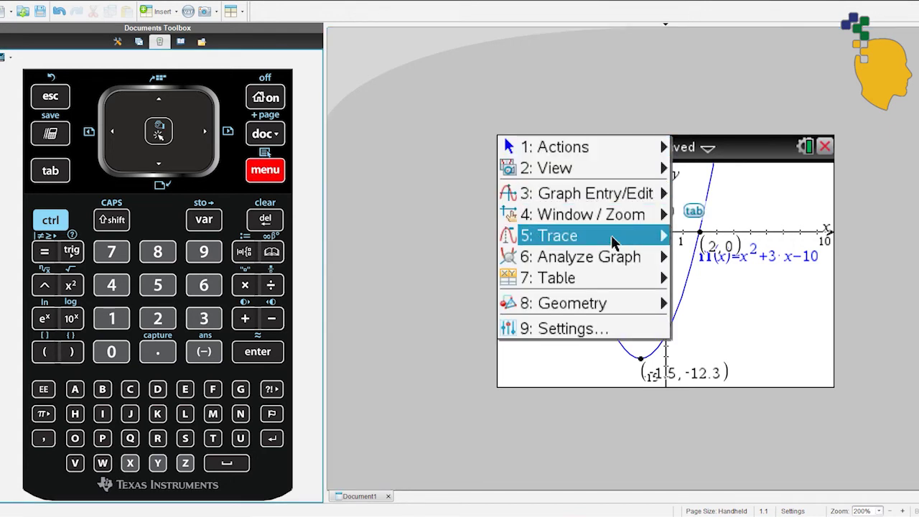
- Graph-trace f1 to x = 1, then to x = 5, ending at (5, 30)
mouse_move(642, 235)
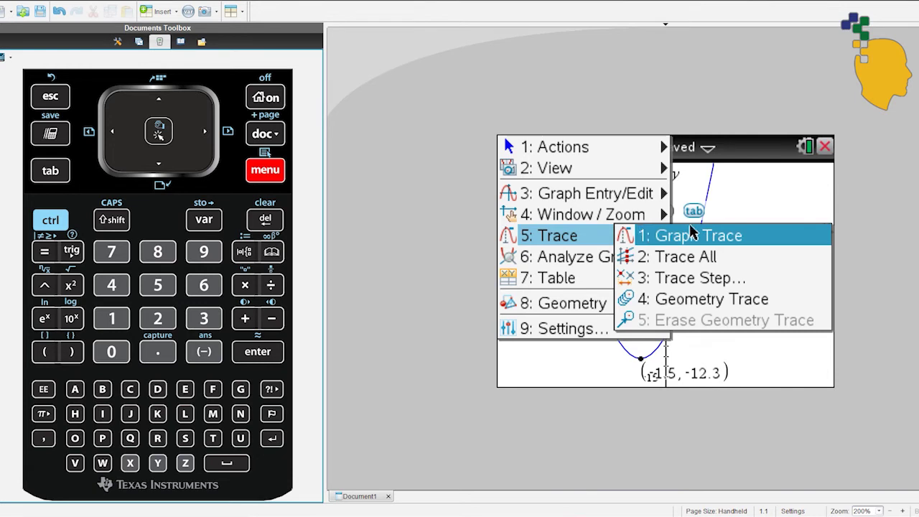
click(709, 232)
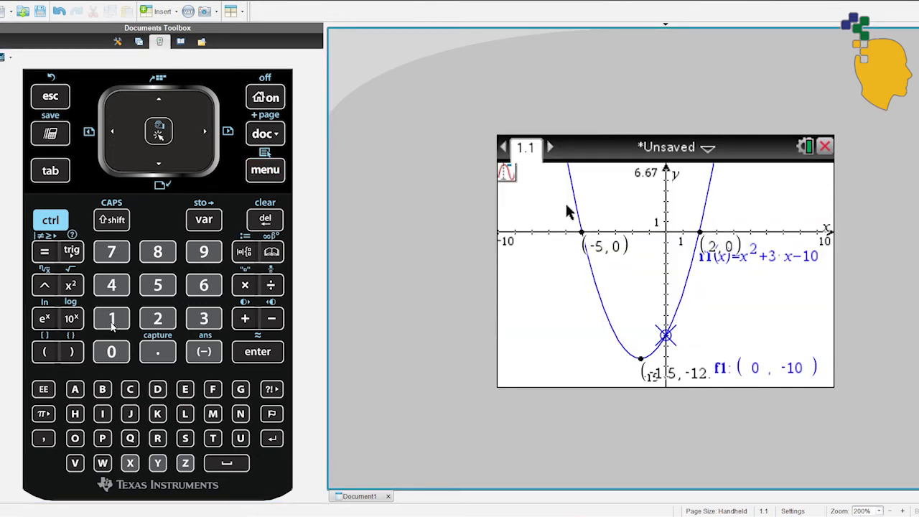
click(112, 321)
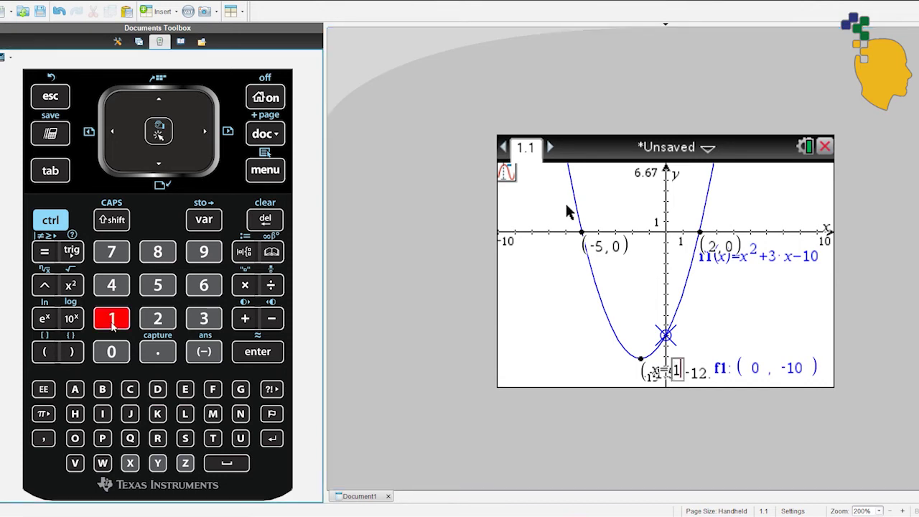
click(258, 354)
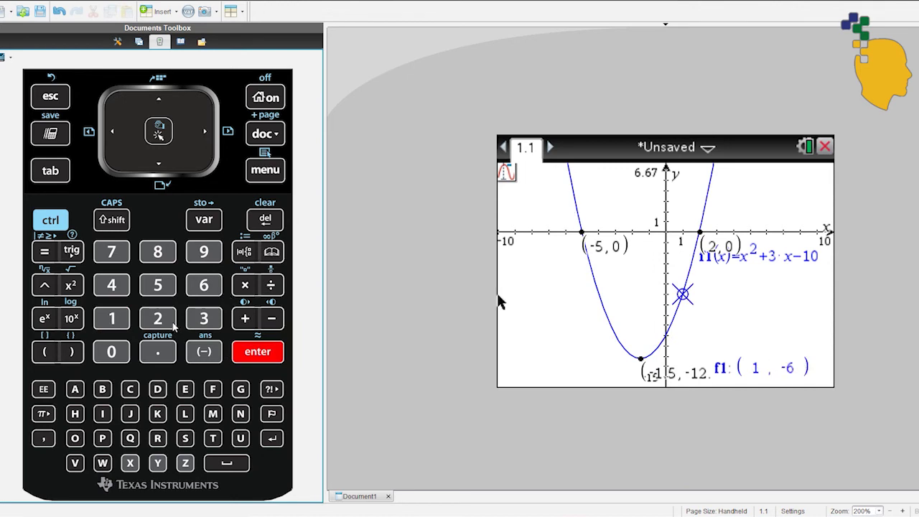
click(159, 285)
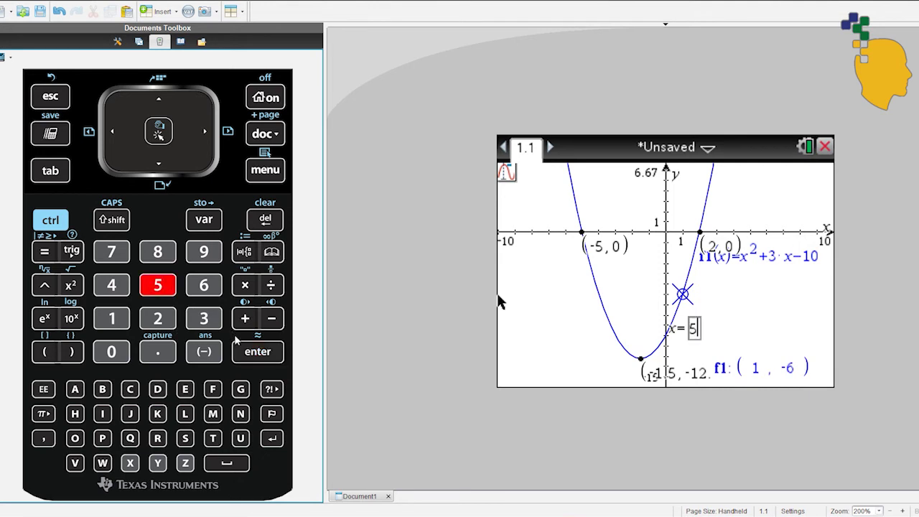
click(260, 352)
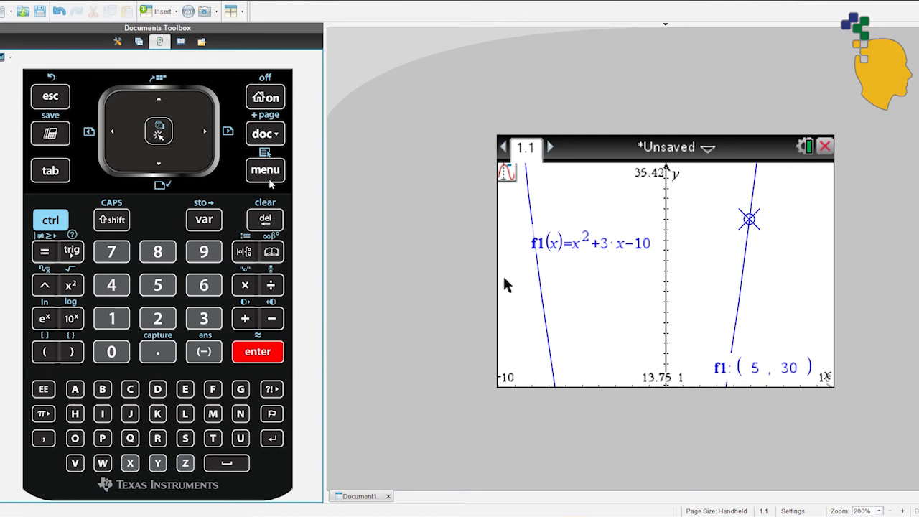
- Graph the horizontal line f2(x)=10
click(55, 171)
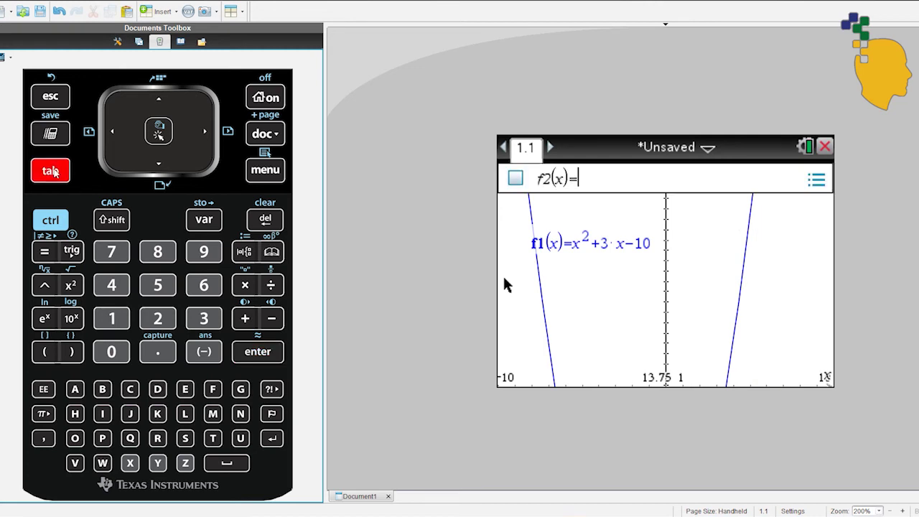
click(111, 318)
click(111, 352)
click(255, 351)
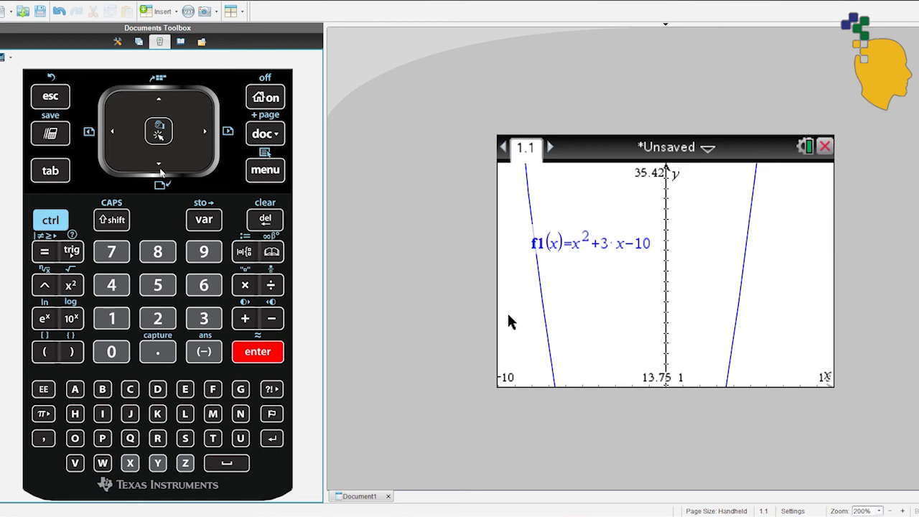
- Change the window's lower y-axis limit to 0
double_click(653, 378)
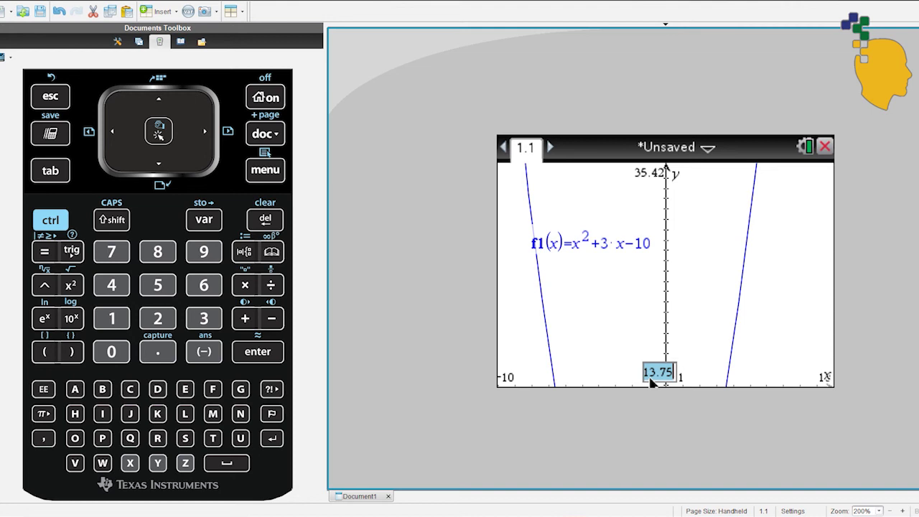
text(-)
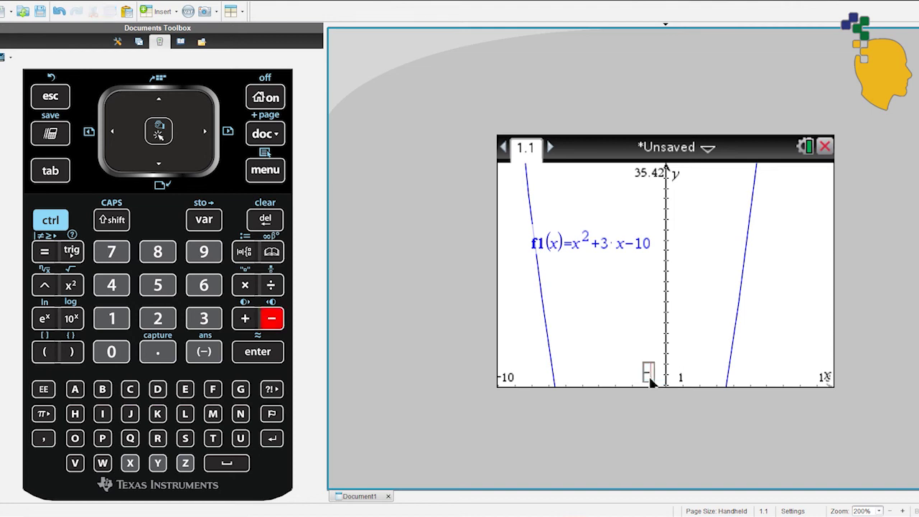
key(BackSpace)
text(0)
key(Return)
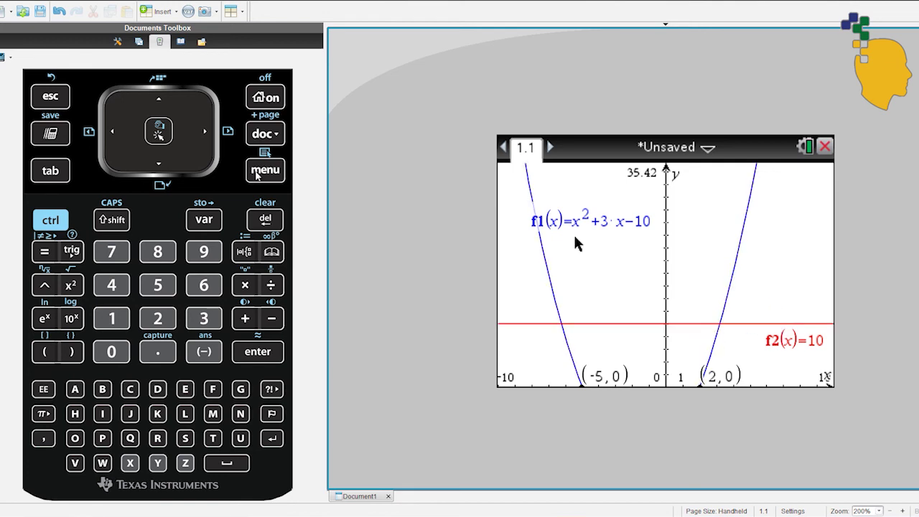
- Label the left intersection of f1 and f2 at (-6.22, 10) using Analyze Graph > Intersection
click(276, 172)
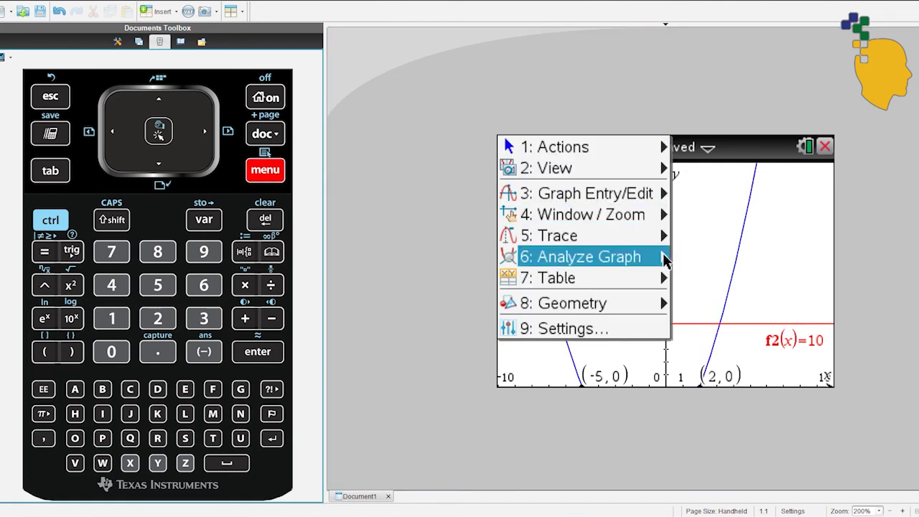
mouse_move(665, 262)
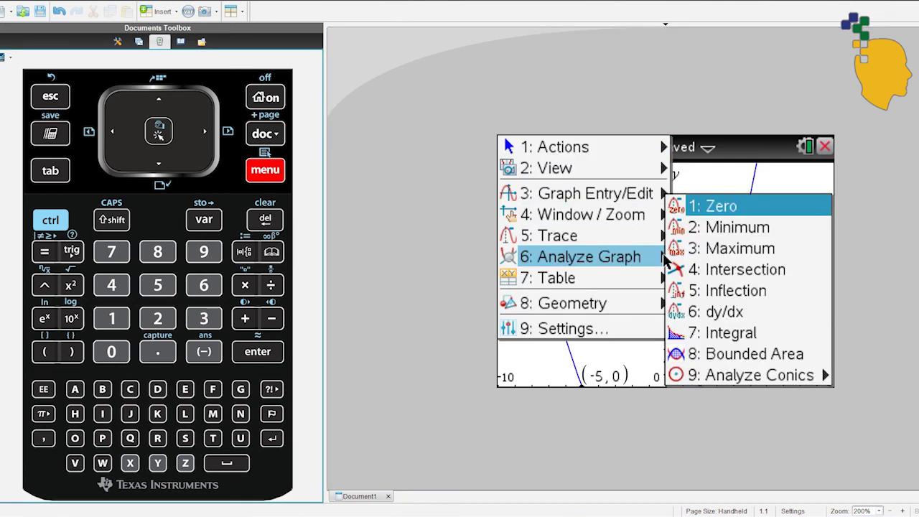
click(724, 269)
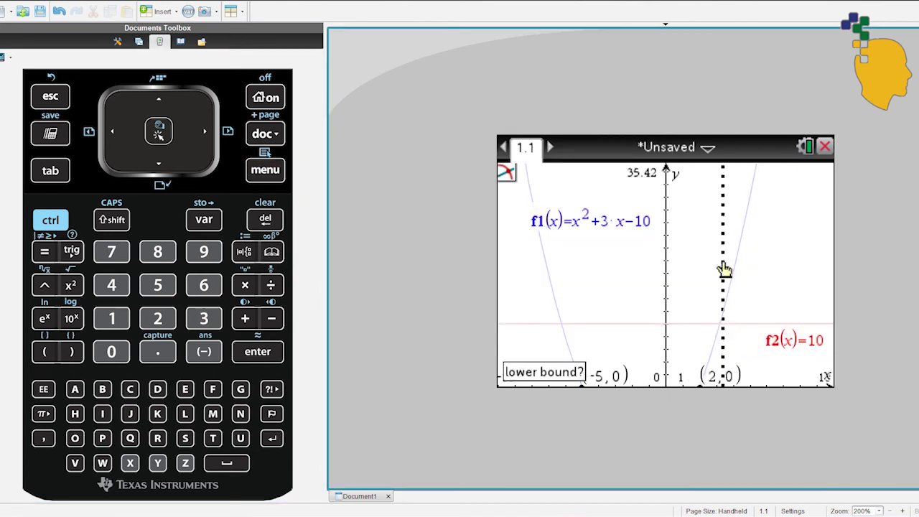
click(543, 346)
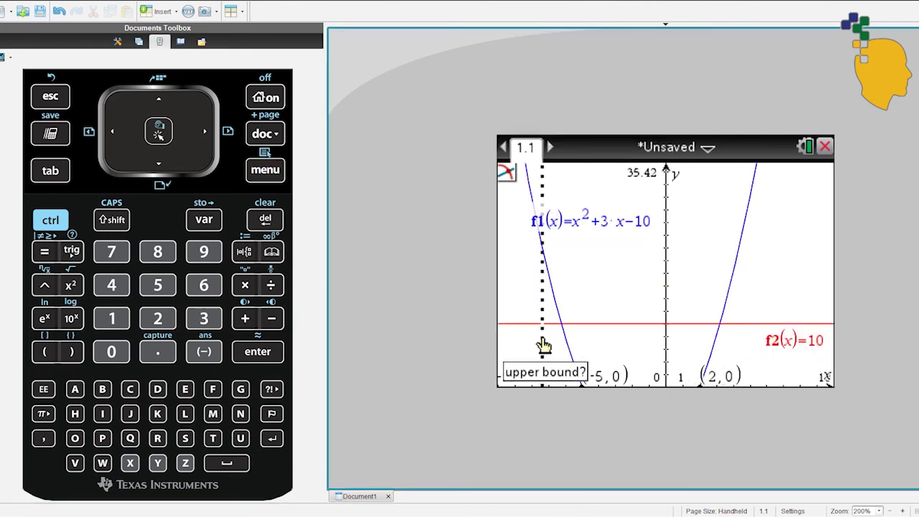
click(578, 349)
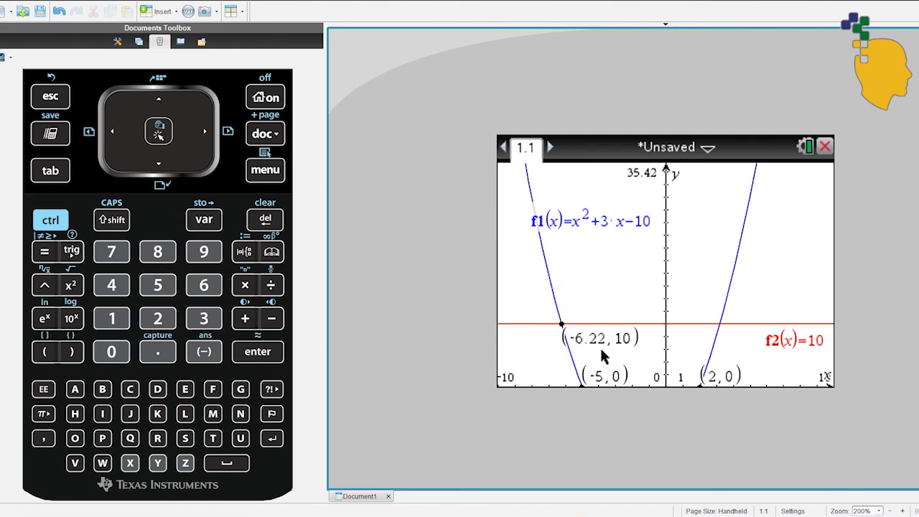
- Label the right intersection of f1 and f2 at (3.22, 10)
click(272, 178)
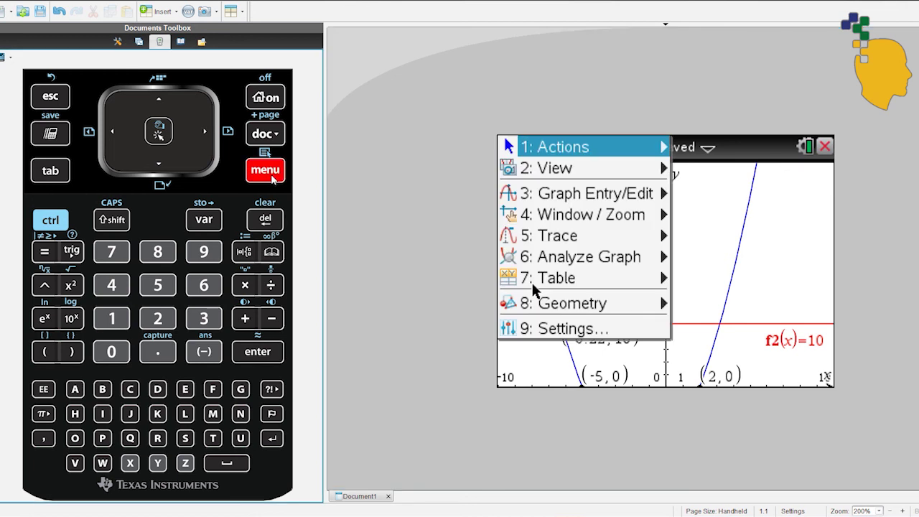
click(654, 259)
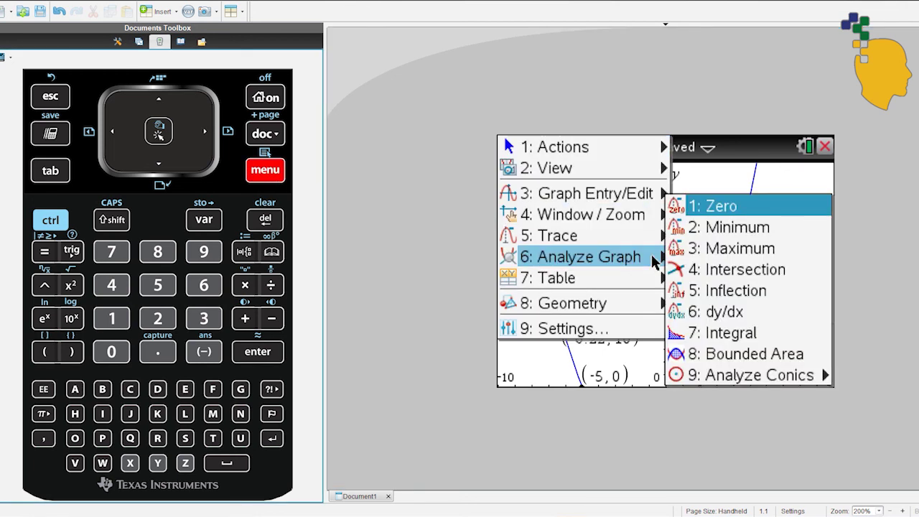
click(734, 268)
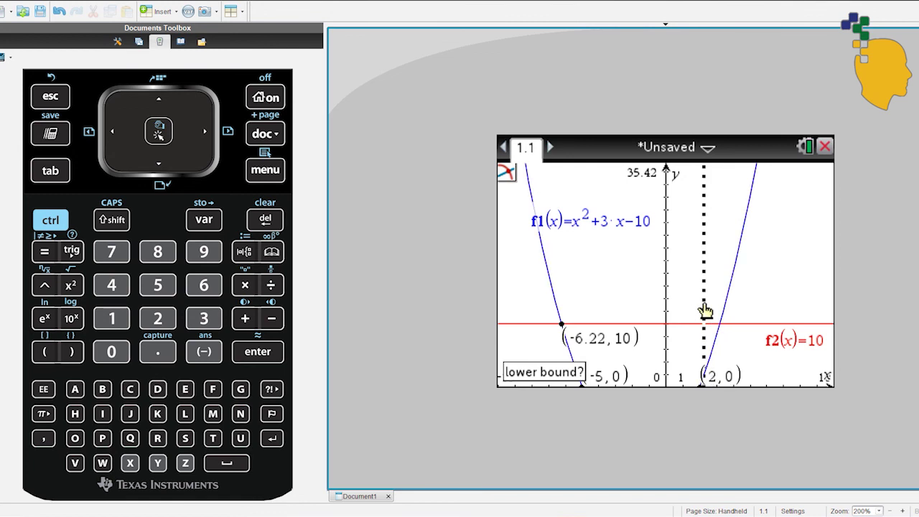
click(704, 310)
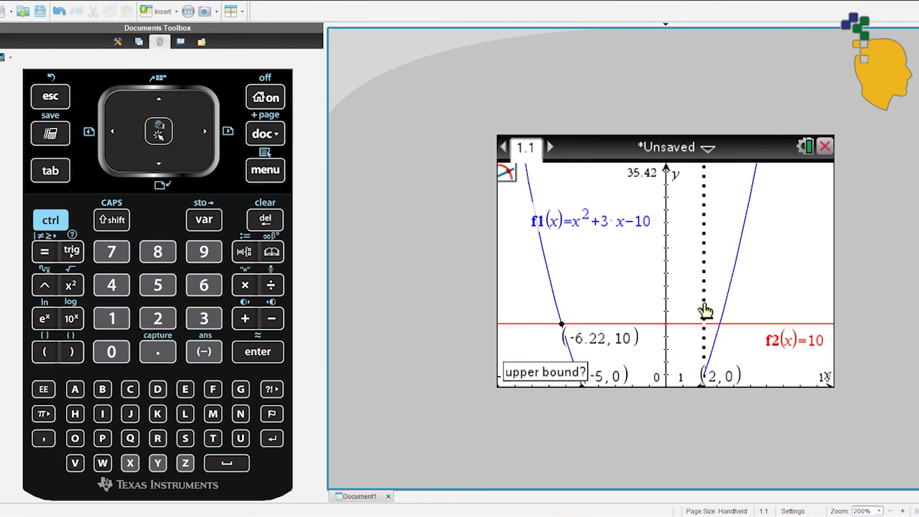
click(741, 310)
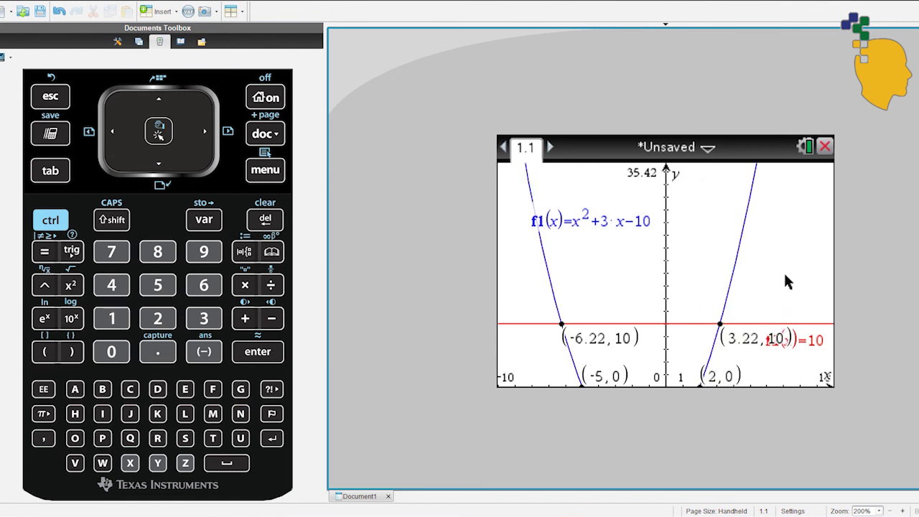